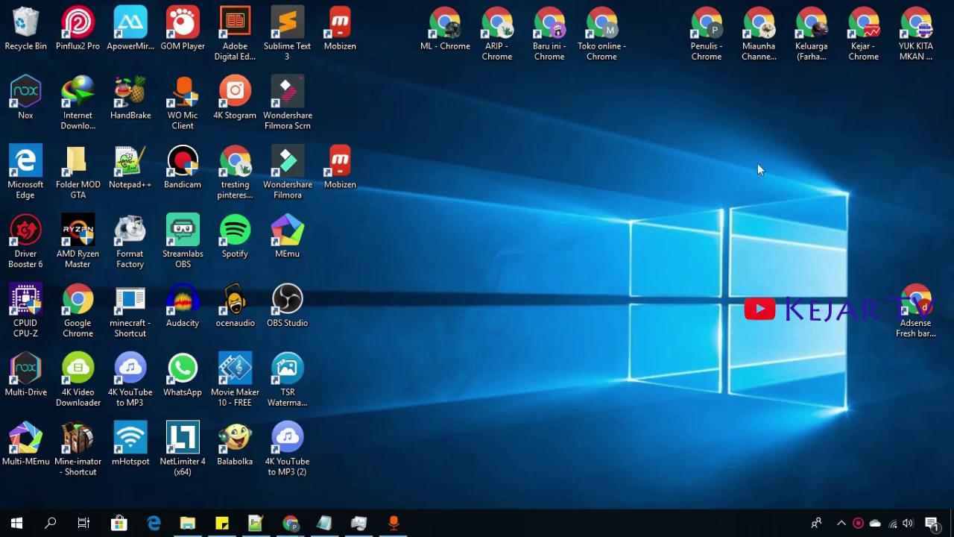
Bring Chrome to the remove.bg tab and open the Upload Image file dialog
{"action": "mouse_move", "coordinate": [291, 522]}
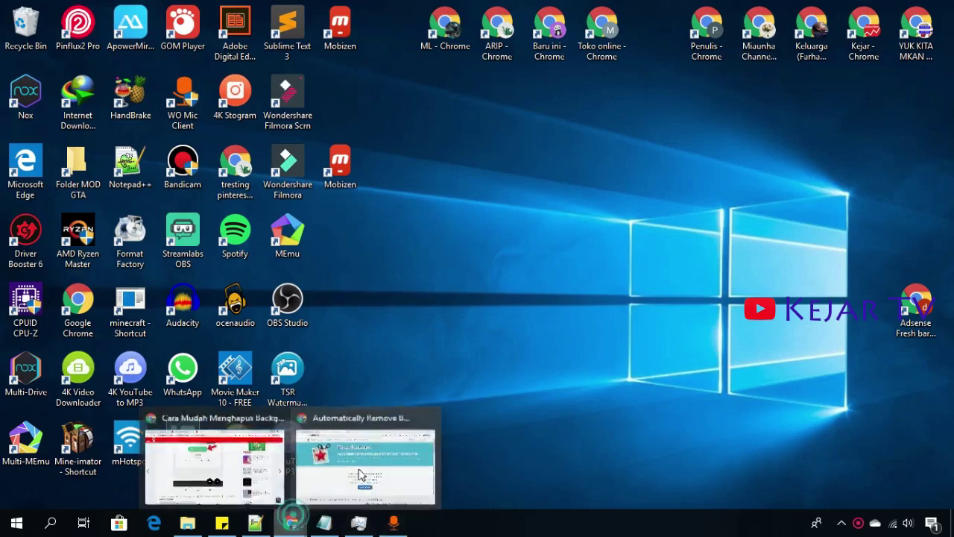
{"action": "left_click", "coordinate": [376, 454]}
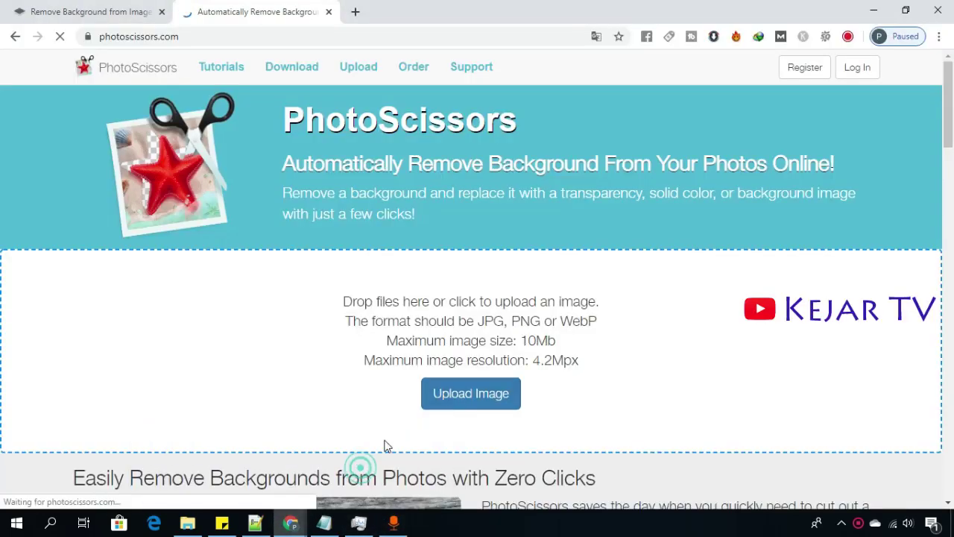
{"action": "left_click", "coordinate": [108, 12]}
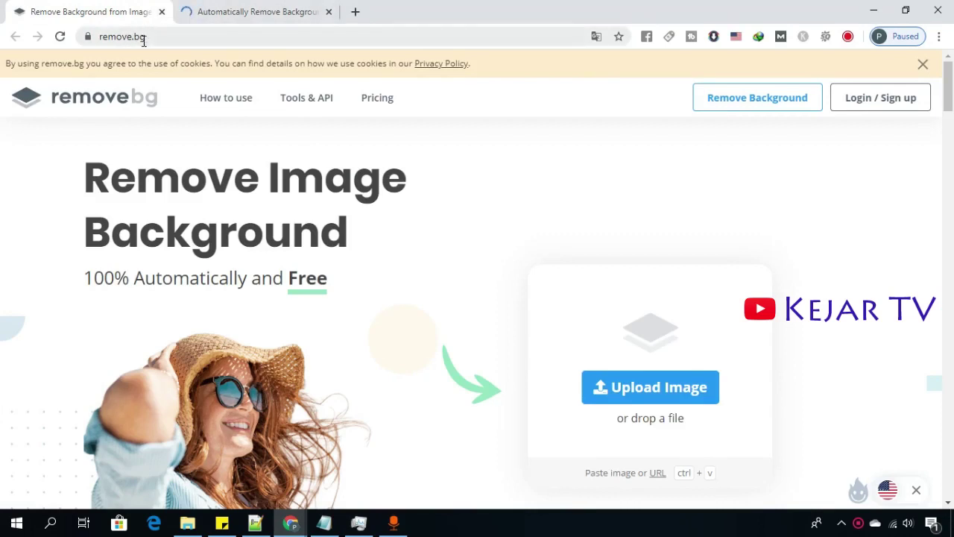
{"action": "left_click", "coordinate": [201, 16]}
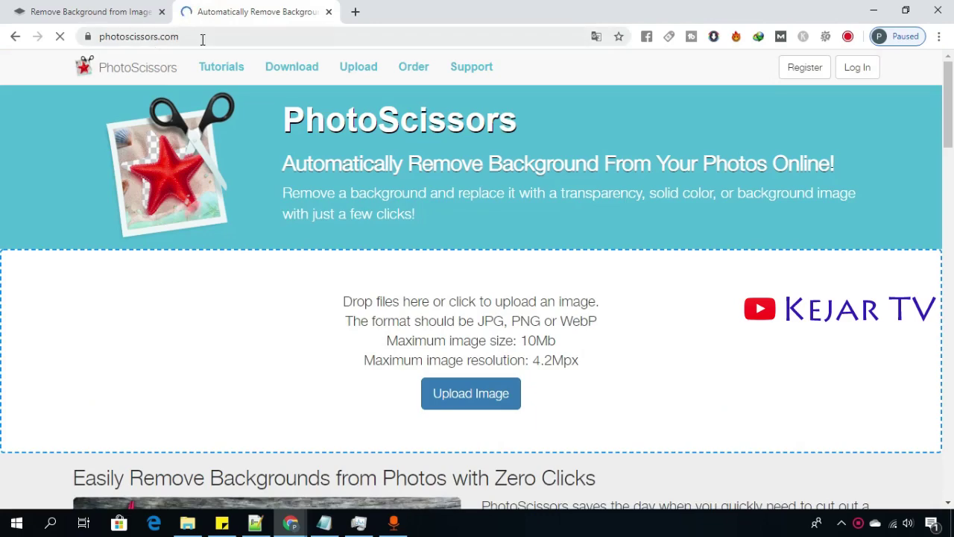
{"action": "left_click", "coordinate": [124, 12]}
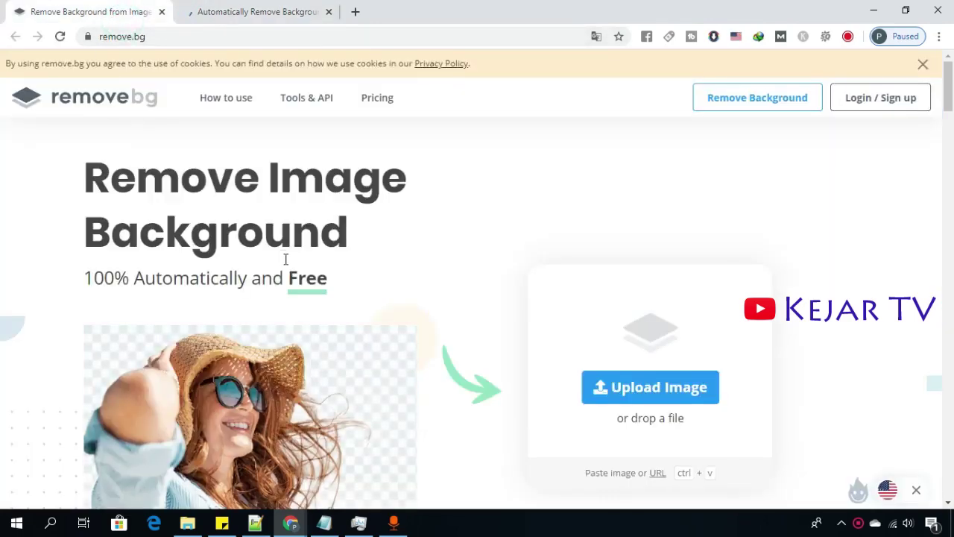
{"action": "scroll", "coordinate": [289, 201], "scroll_direction": "down", "scroll_amount": 2}
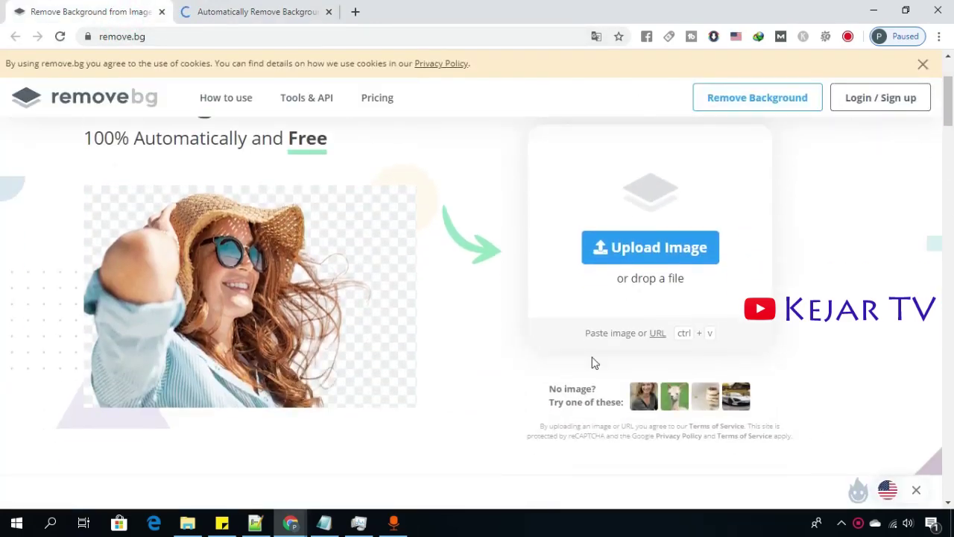
{"action": "left_click", "coordinate": [621, 257]}
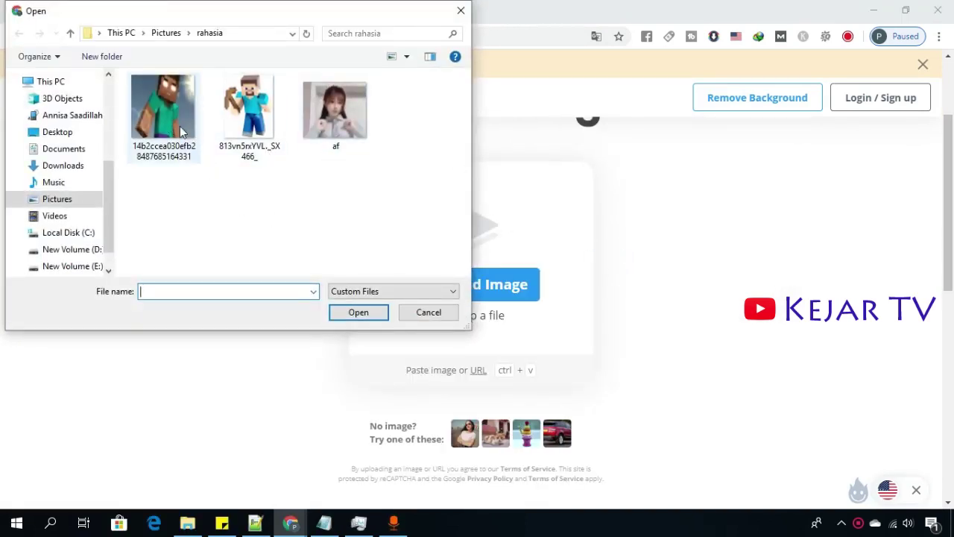
Upload the Minecraft figure picture from rahasia and review its 443 × 564 cut-out
{"action": "double_click", "coordinate": [234, 107]}
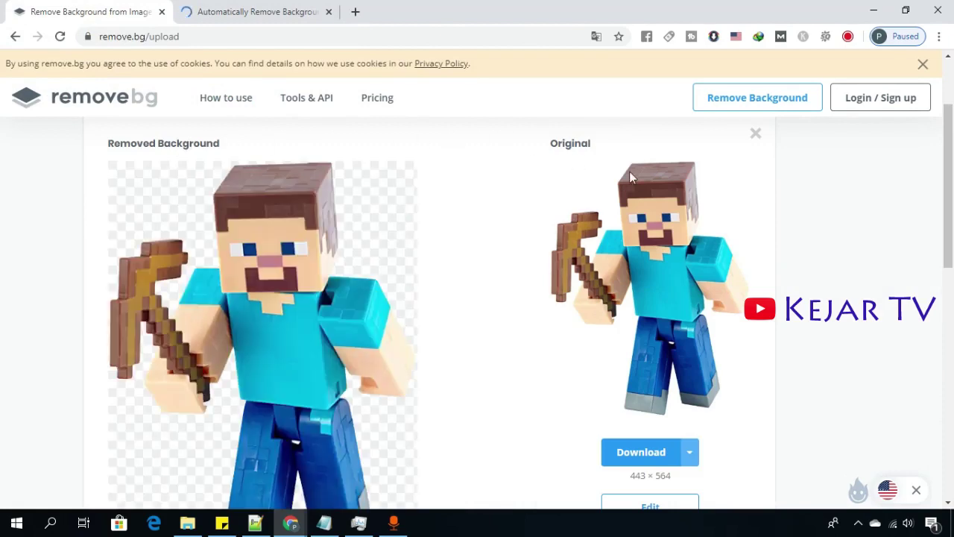
{"action": "scroll", "coordinate": [366, 292], "scroll_direction": "down", "scroll_amount": 2}
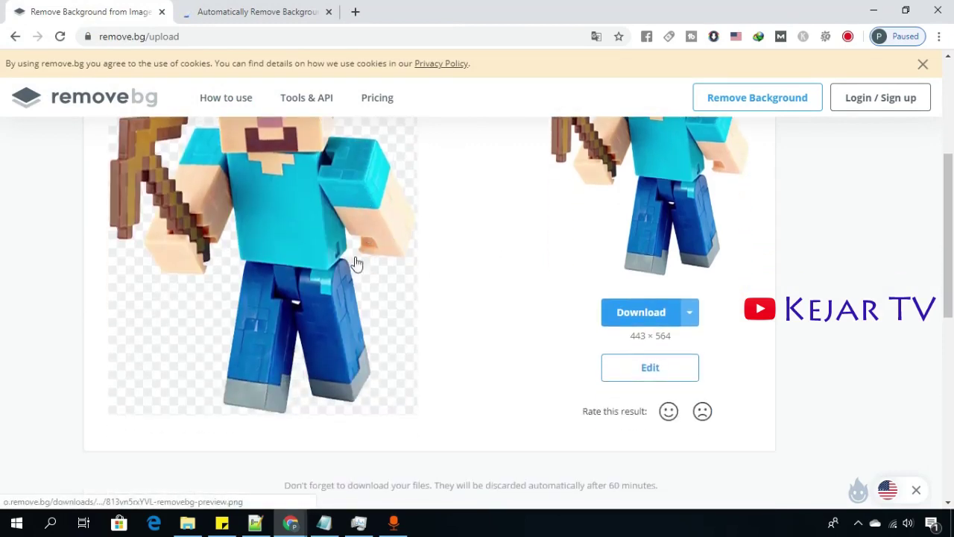
{"action": "scroll", "coordinate": [202, 268], "scroll_direction": "up", "scroll_amount": 3}
{"action": "scroll", "coordinate": [665, 330], "scroll_direction": "down", "scroll_amount": 3}
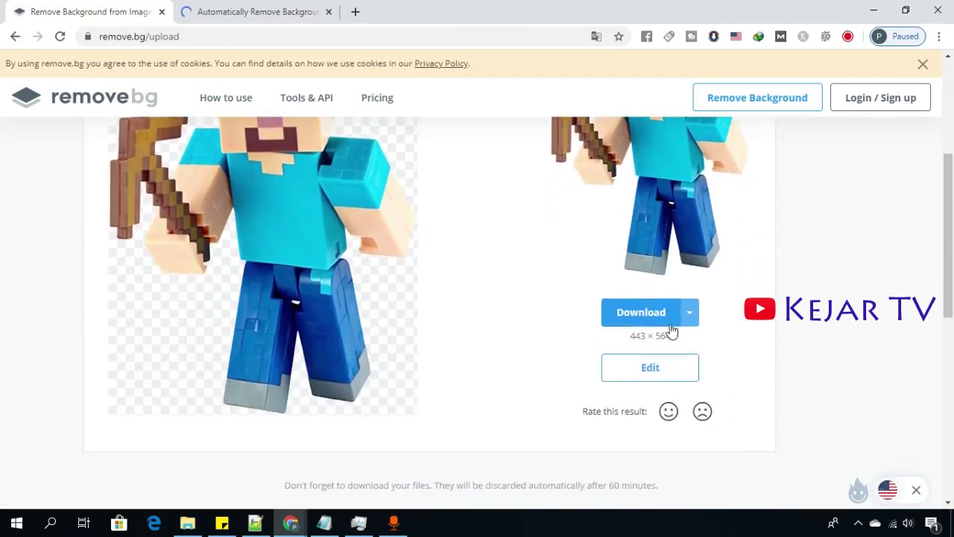
{"action": "scroll", "coordinate": [687, 262], "scroll_direction": "up", "scroll_amount": 2}
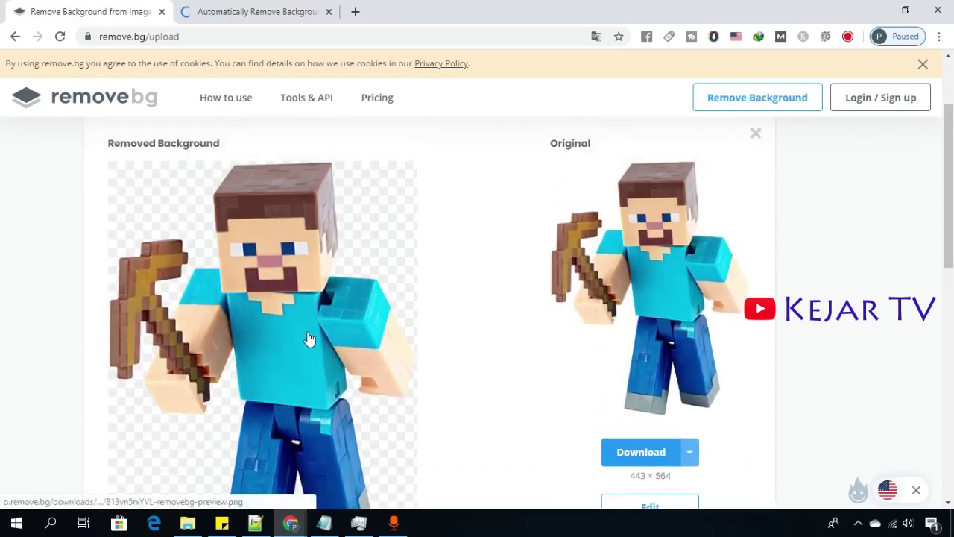
Delete the uploaded figure image and open a new upload dialog
{"action": "left_click", "coordinate": [754, 138]}
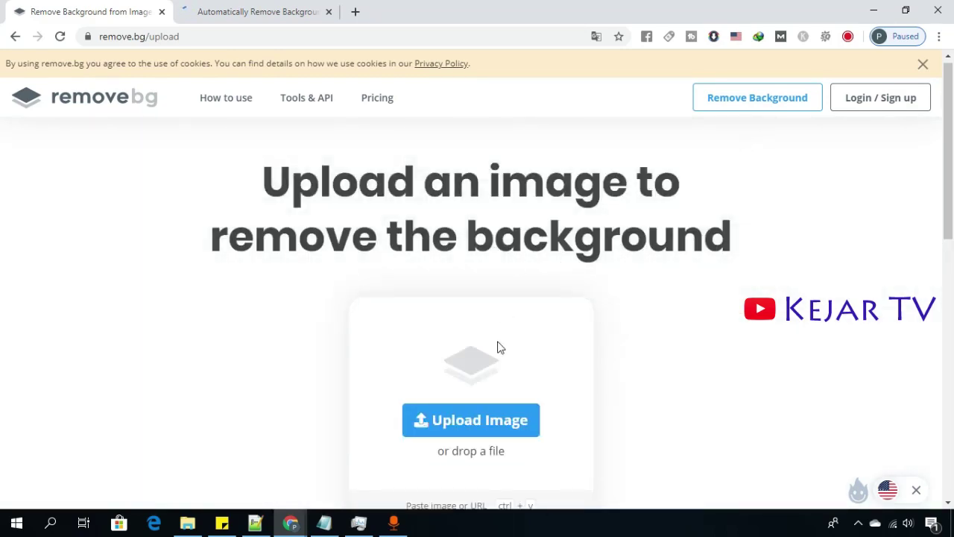
{"action": "left_click", "coordinate": [477, 422]}
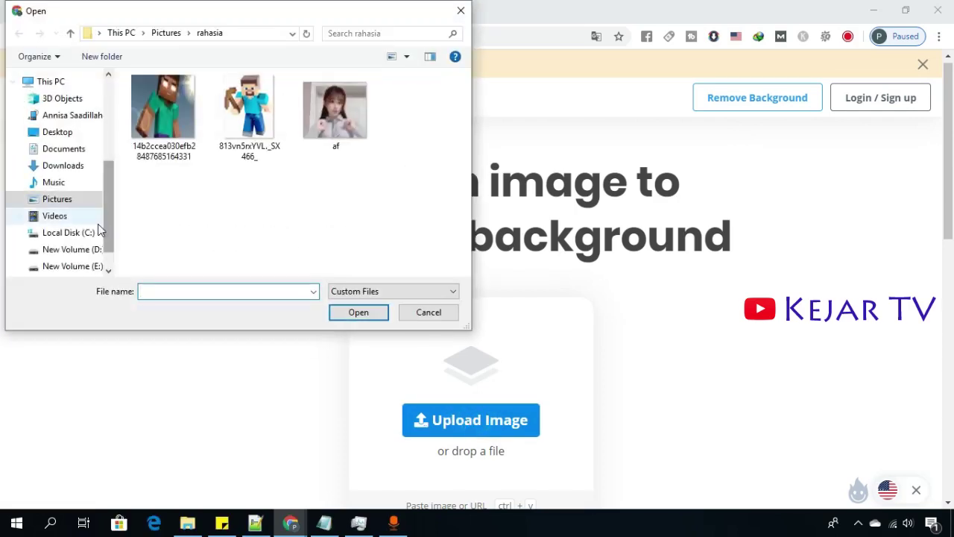
{"action": "left_click", "coordinate": [73, 268]}
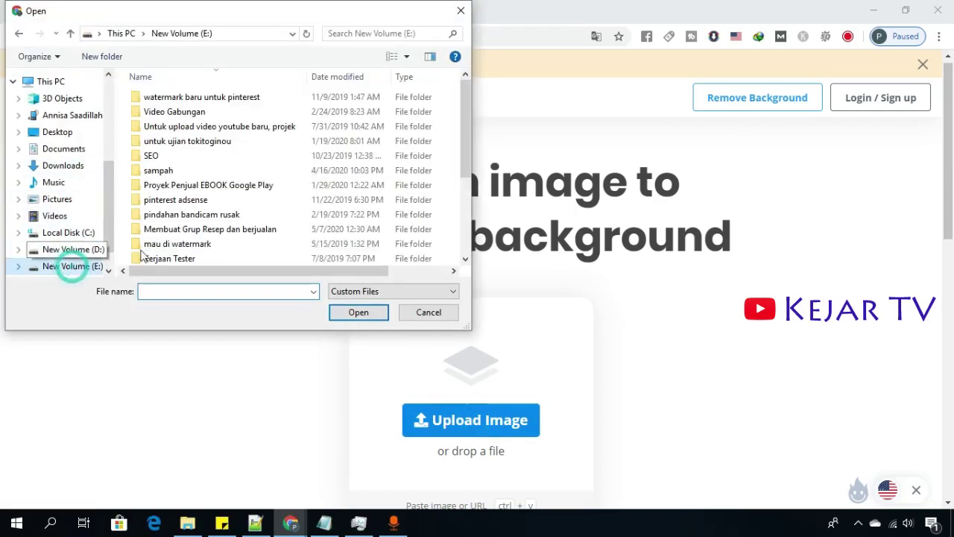
{"action": "scroll", "coordinate": [268, 245], "scroll_direction": "down", "scroll_amount": 3}
{"action": "scroll", "coordinate": [202, 219], "scroll_direction": "up", "scroll_amount": 3}
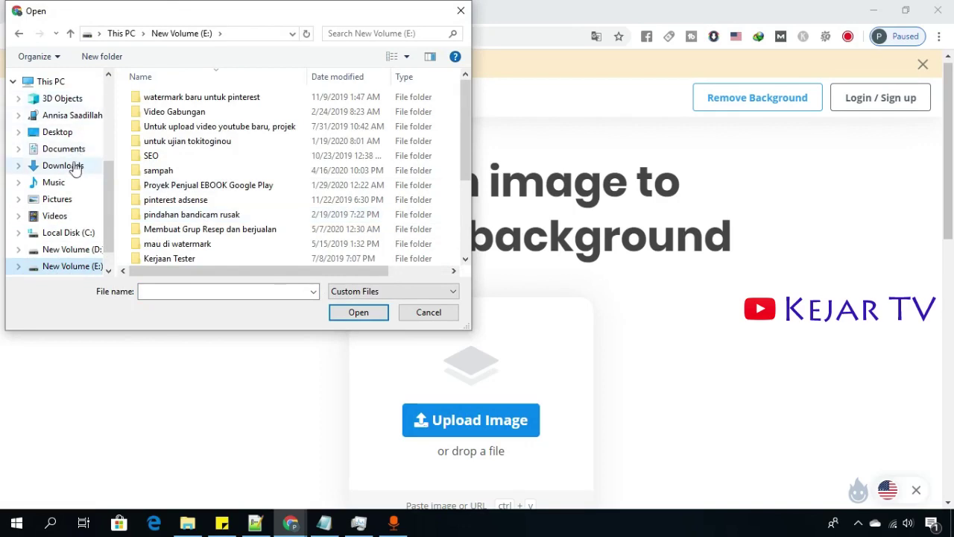
Upload the first webcam photo from Pictures > Camera Roll and download its 666 × 375 cut-out
{"action": "left_click", "coordinate": [66, 199]}
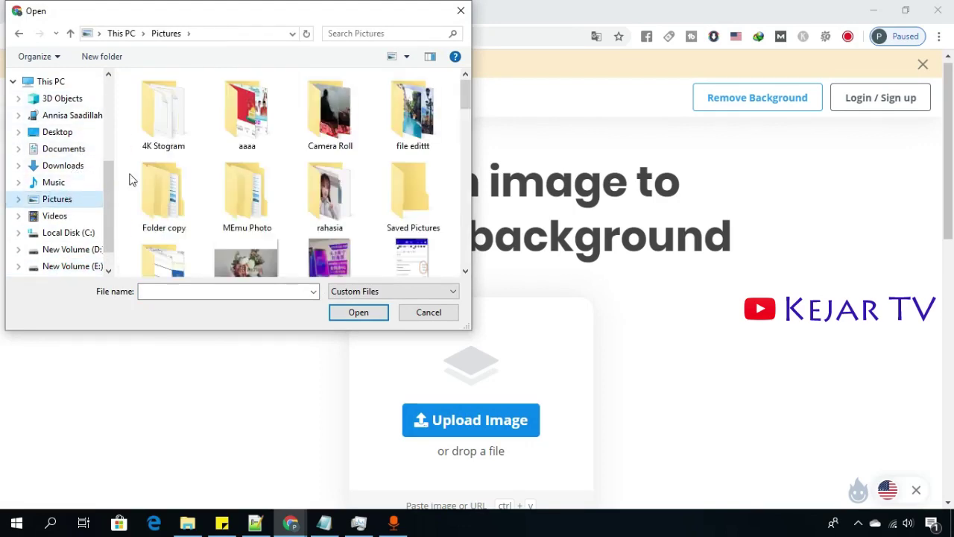
{"action": "double_click", "coordinate": [347, 123]}
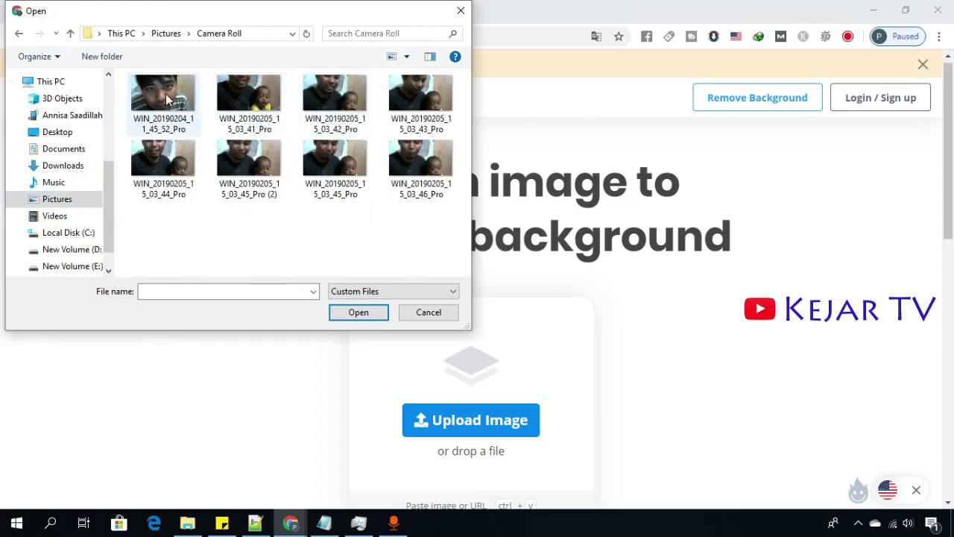
{"action": "double_click", "coordinate": [165, 96]}
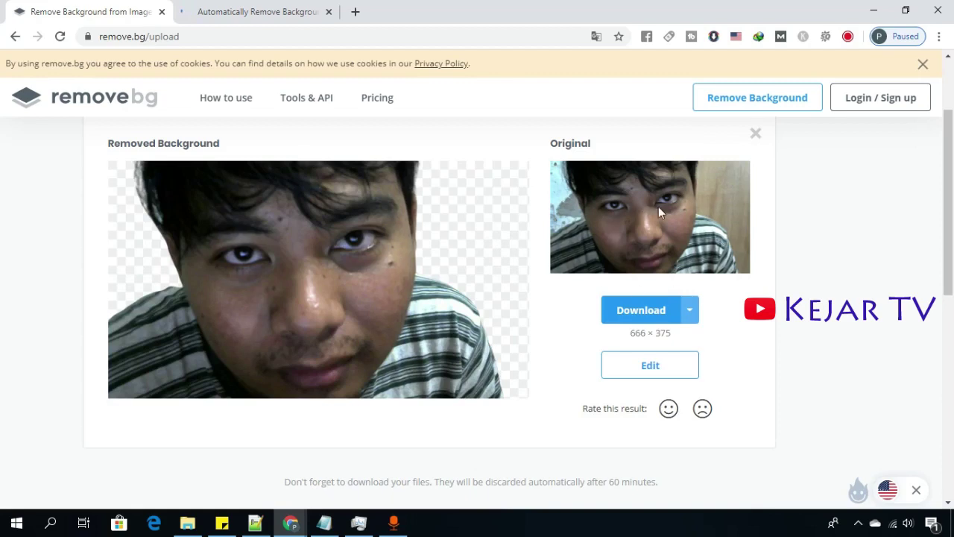
{"action": "left_click", "coordinate": [632, 316]}
Open the cut-out webcam portrait in remove.bg's editor
{"action": "left_click", "coordinate": [653, 371]}
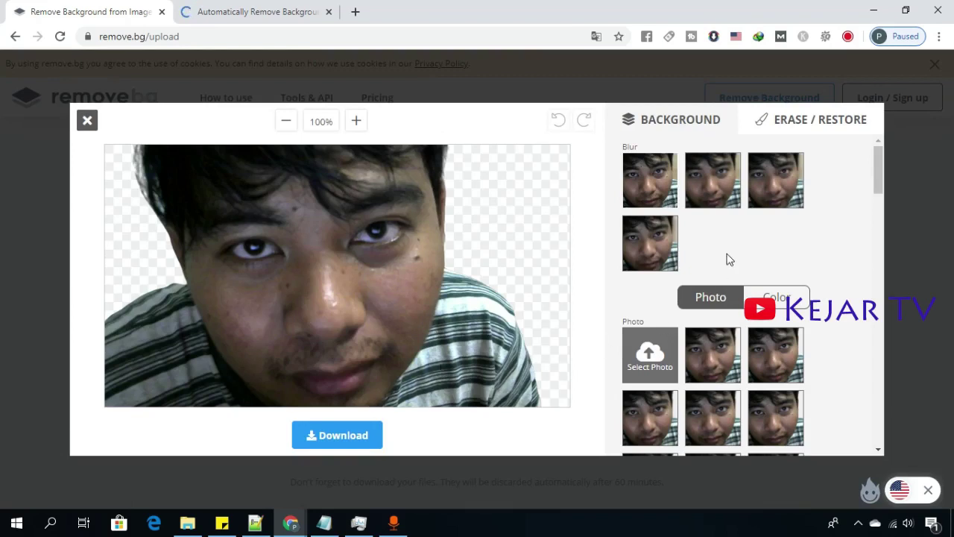
{"action": "scroll", "coordinate": [736, 363], "scroll_direction": "down", "scroll_amount": 3}
{"action": "scroll", "coordinate": [737, 361], "scroll_direction": "down", "scroll_amount": 1}
{"action": "scroll", "coordinate": [739, 361], "scroll_direction": "down", "scroll_amount": 2}
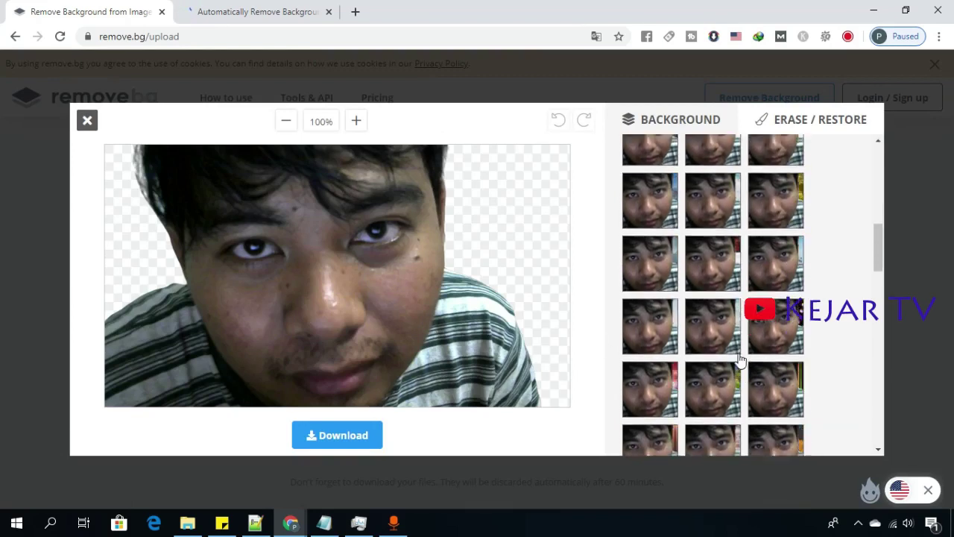
{"action": "scroll", "coordinate": [740, 360], "scroll_direction": "down", "scroll_amount": 2}
{"action": "scroll", "coordinate": [739, 360], "scroll_direction": "down", "scroll_amount": 3}
Apply a preset photo from Background > Photo as the portrait's new background
{"action": "left_click", "coordinate": [781, 276]}
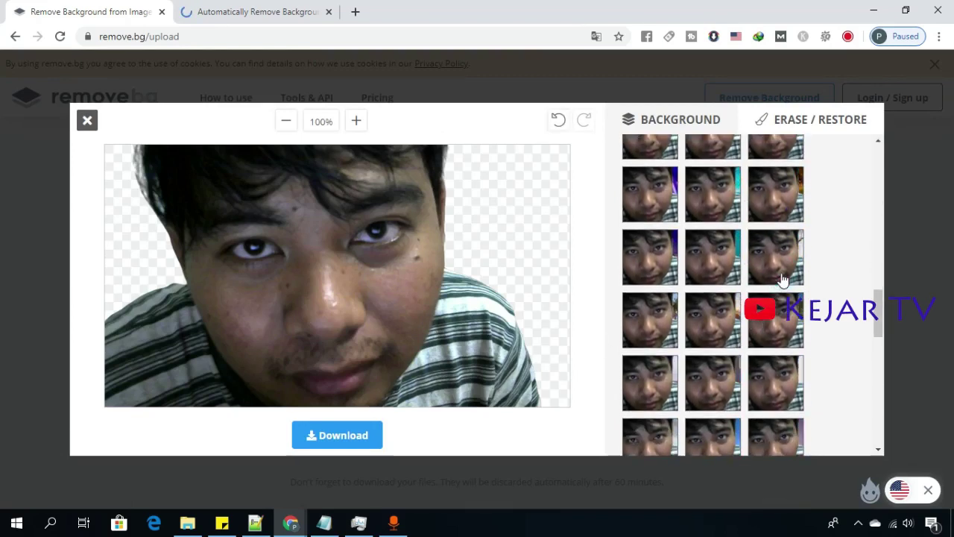
{"action": "scroll", "coordinate": [767, 267], "scroll_direction": "up", "scroll_amount": 1}
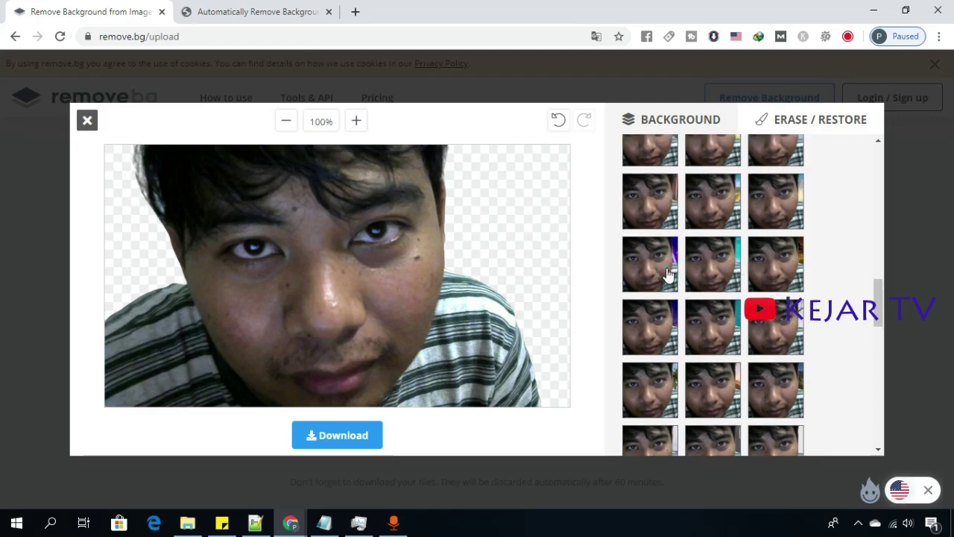
{"action": "scroll", "coordinate": [668, 274], "scroll_direction": "up", "scroll_amount": 1}
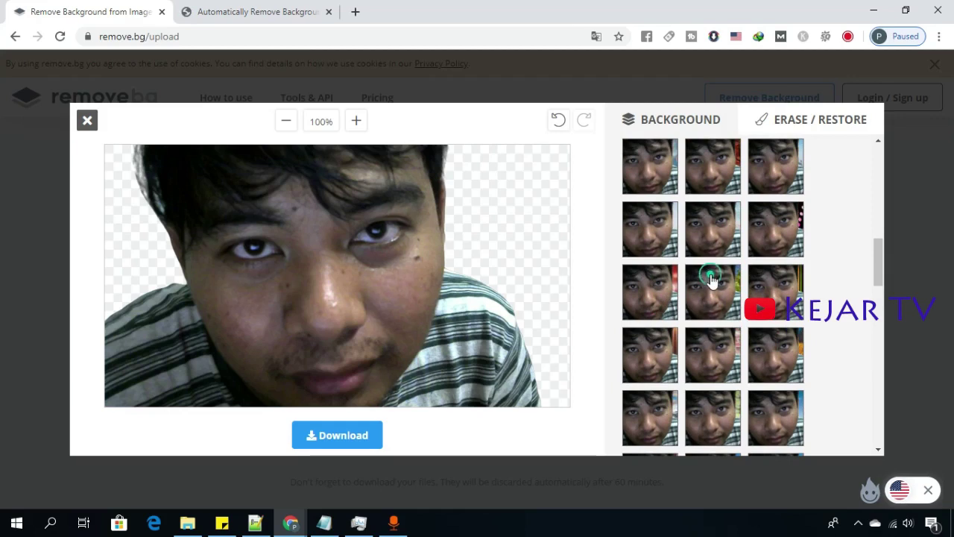
{"action": "scroll", "coordinate": [710, 279], "scroll_direction": "up", "scroll_amount": 1}
{"action": "scroll", "coordinate": [710, 279], "scroll_direction": "up", "scroll_amount": 1}
{"action": "scroll", "coordinate": [710, 278], "scroll_direction": "up", "scroll_amount": 2}
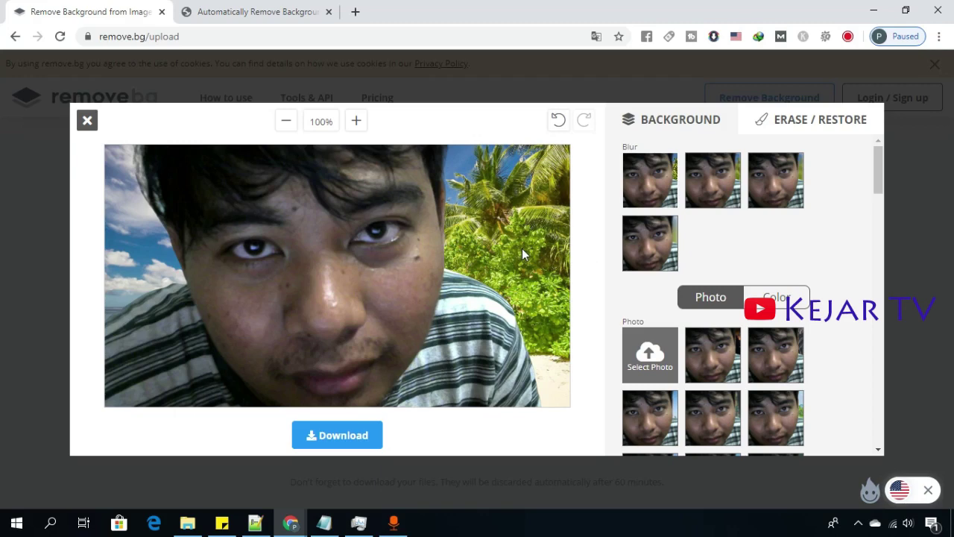
{"action": "scroll", "coordinate": [768, 384], "scroll_direction": "down", "scroll_amount": 2}
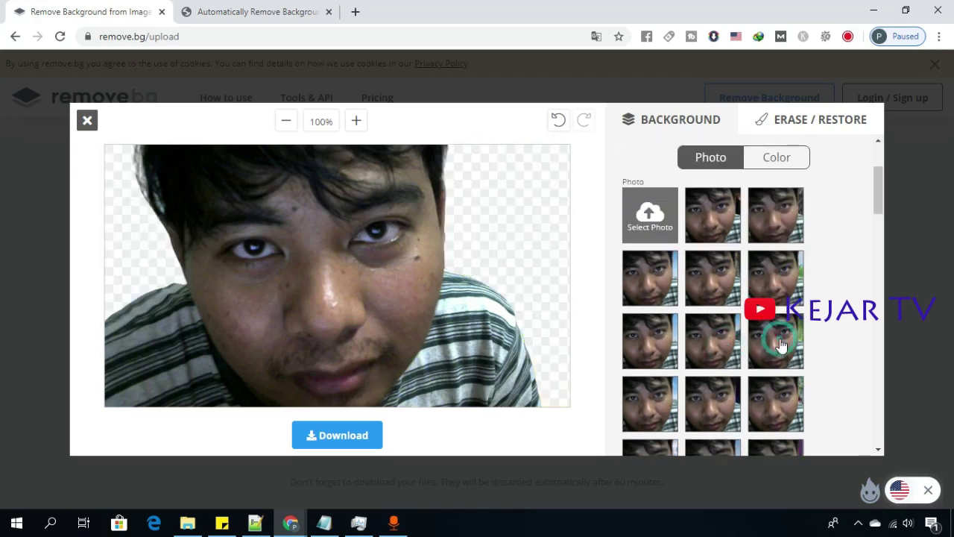
{"action": "left_click", "coordinate": [755, 403]}
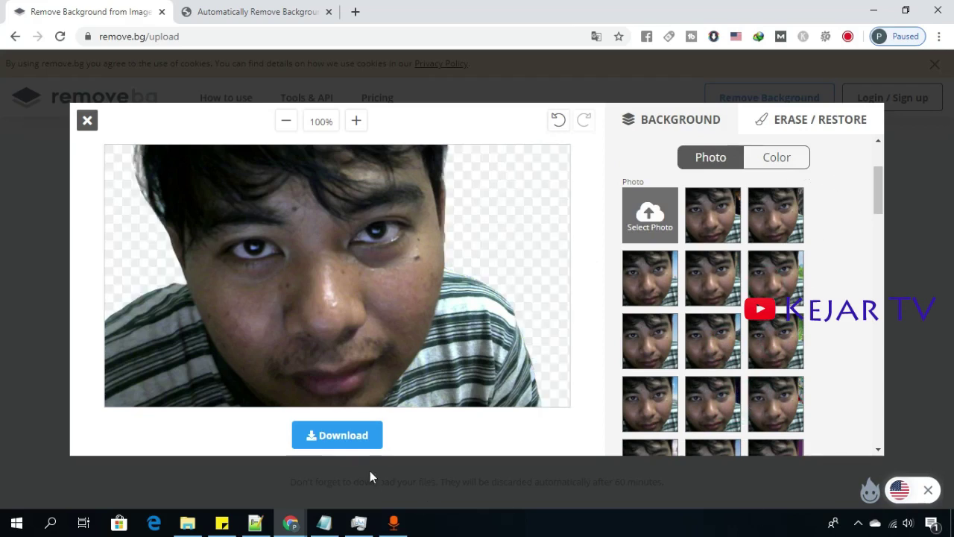
Download the paint-splash portrait as a PNG and check the saved image in Photos
{"action": "left_click", "coordinate": [335, 443]}
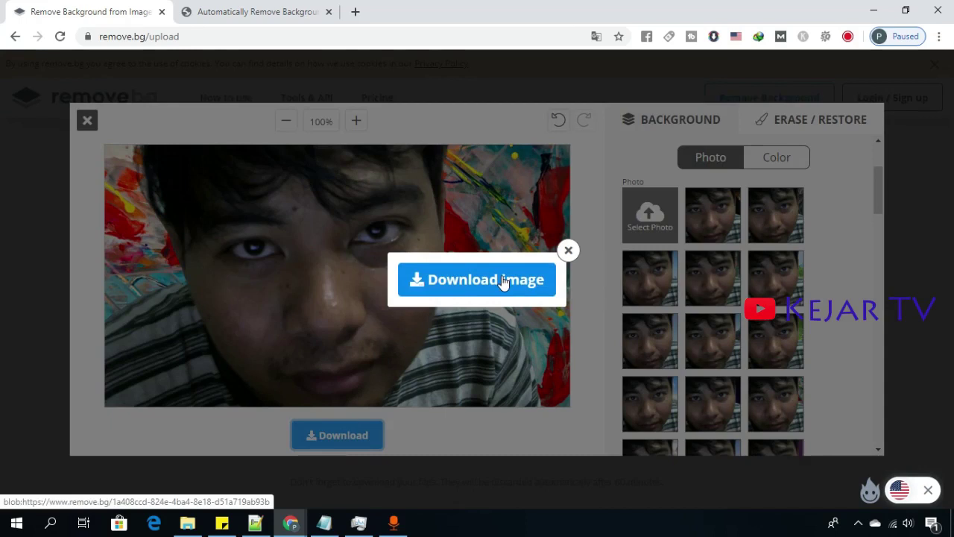
{"action": "left_click", "coordinate": [503, 281]}
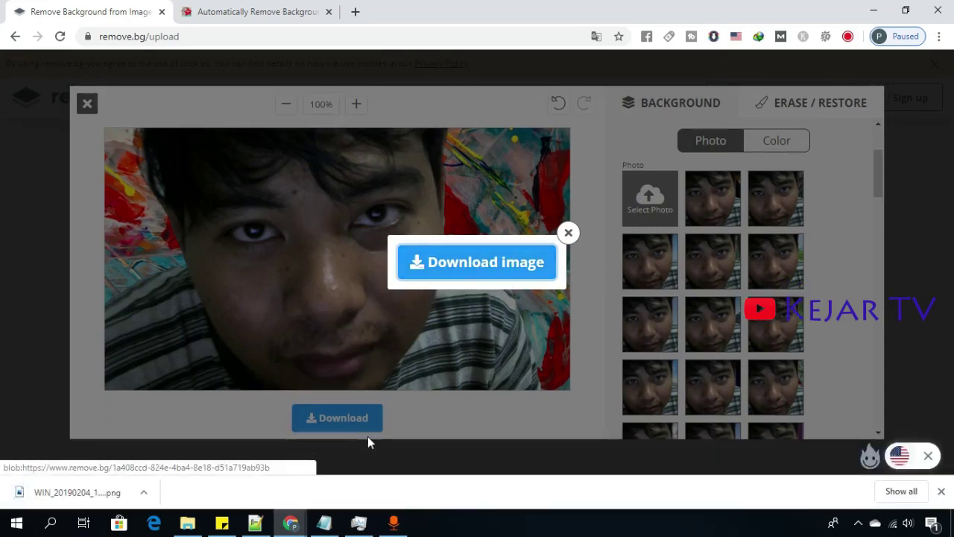
{"action": "left_click", "coordinate": [89, 492]}
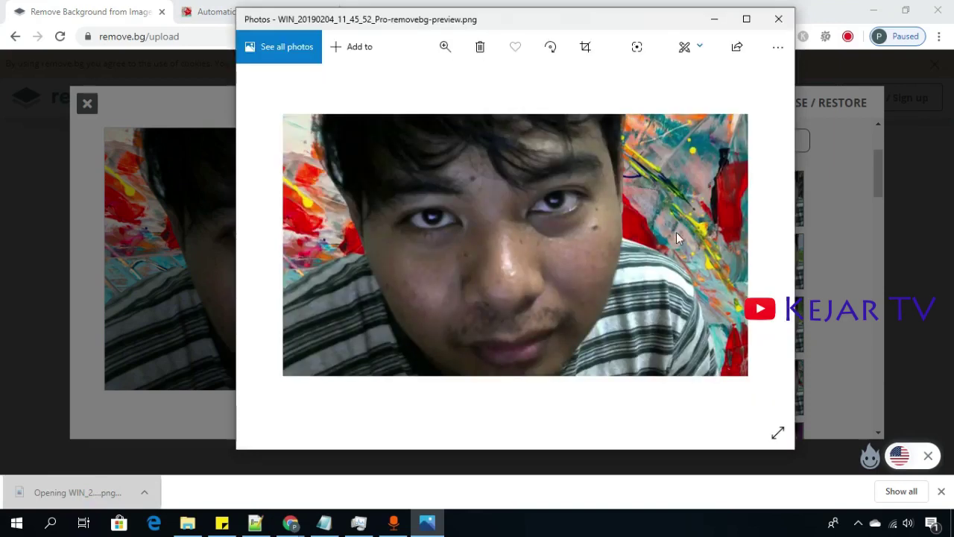
{"action": "left_click", "coordinate": [777, 20]}
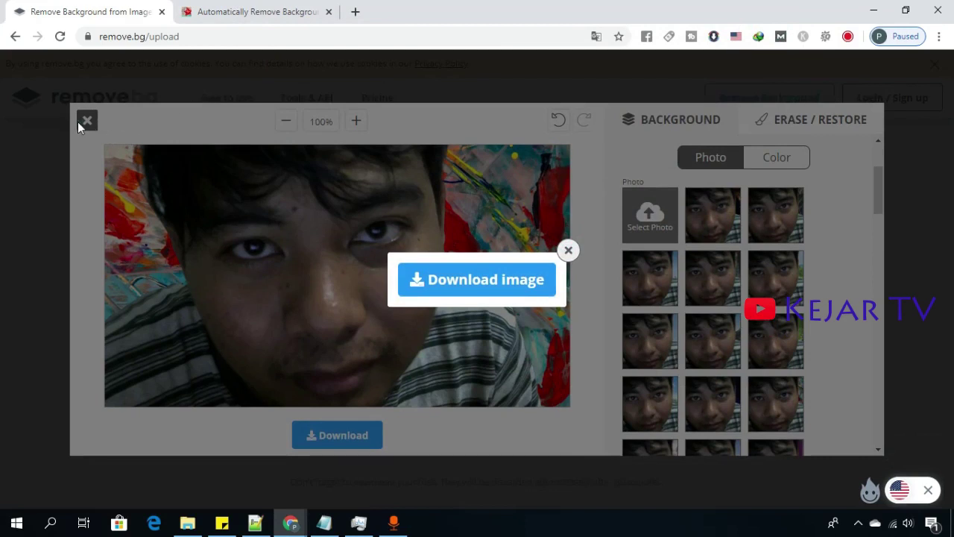
{"action": "left_click", "coordinate": [567, 250]}
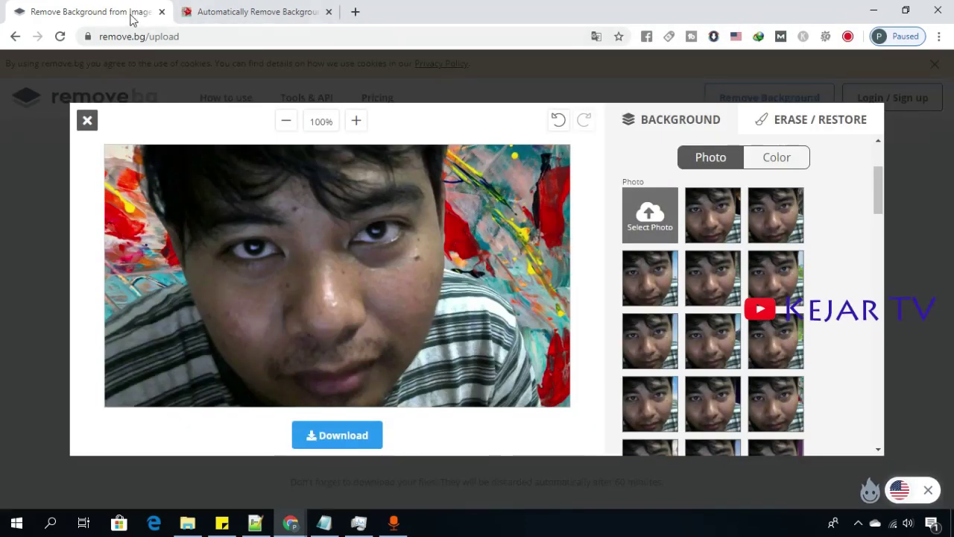
{"action": "left_click", "coordinate": [241, 13]}
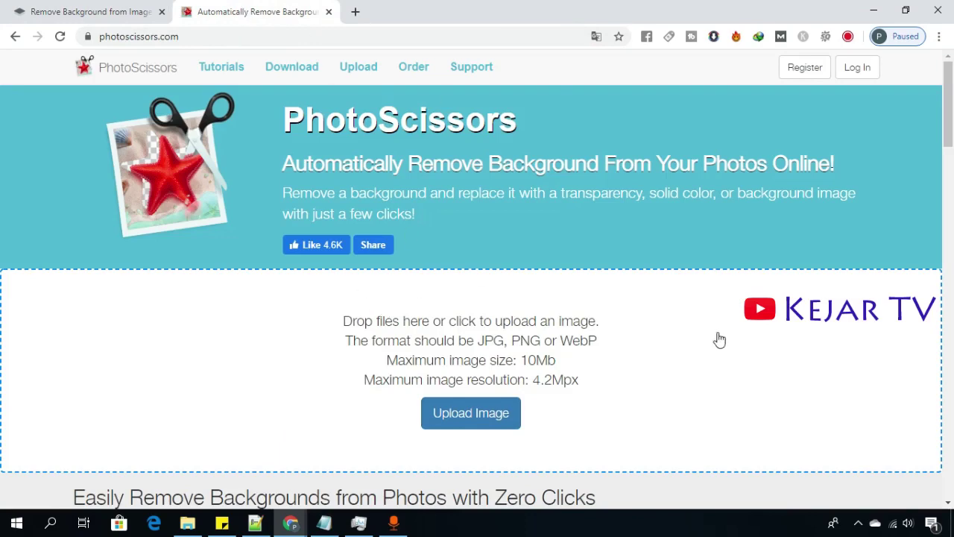
Upload WIN_20190204_11_45_52_Pro from Camera Roll into PhotoScissors' online editor
{"action": "scroll", "coordinate": [718, 339], "scroll_direction": "down", "scroll_amount": 3}
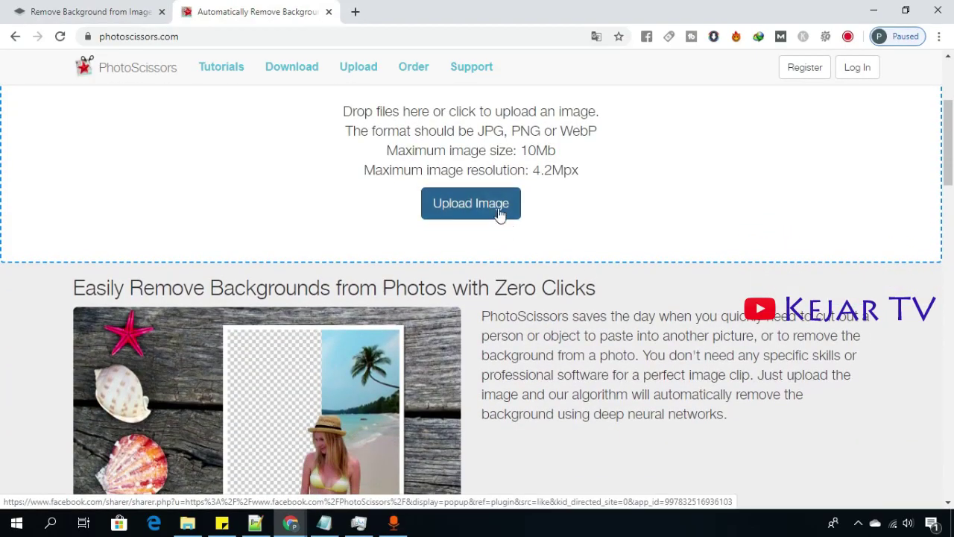
{"action": "left_click", "coordinate": [498, 211]}
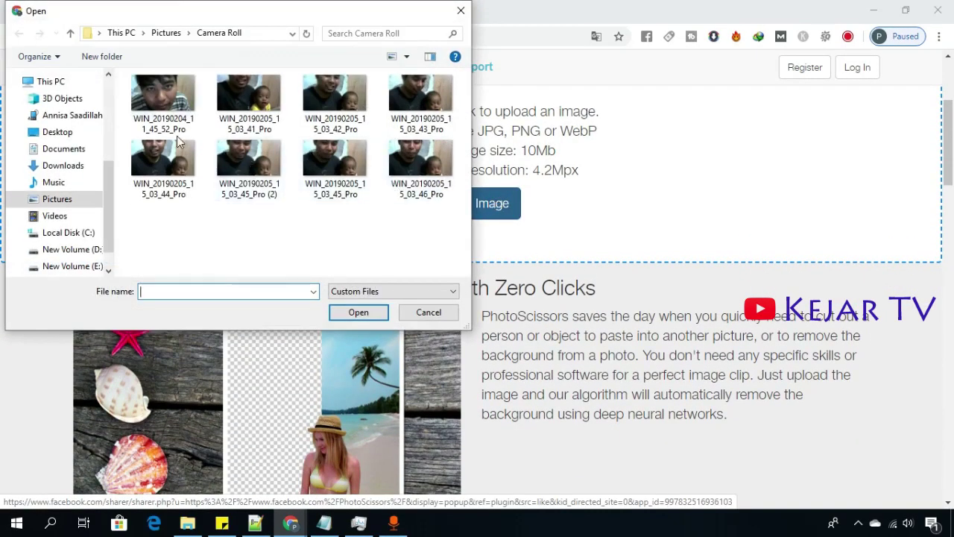
{"action": "double_click", "coordinate": [171, 108]}
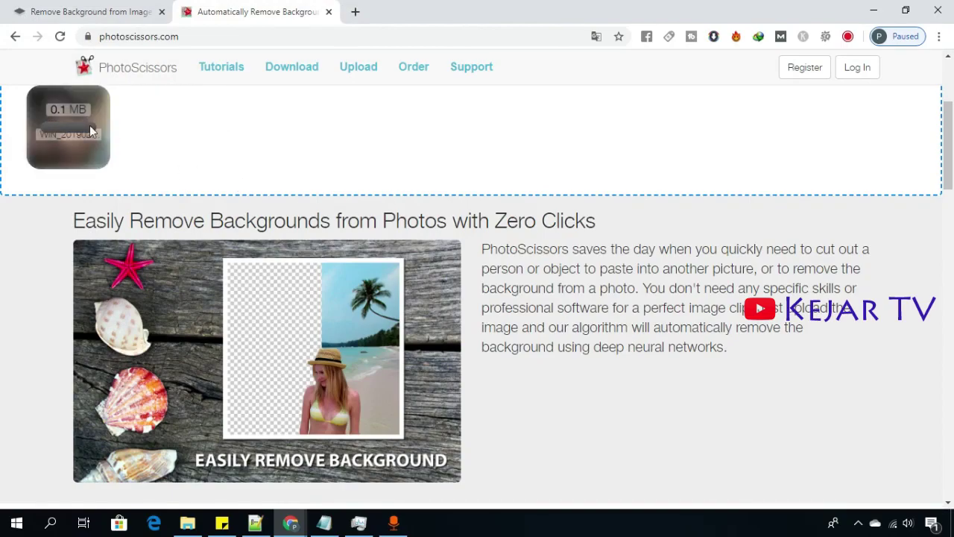
{"action": "scroll", "coordinate": [400, 228], "scroll_direction": "down", "scroll_amount": 3}
{"action": "scroll", "coordinate": [400, 229], "scroll_direction": "down", "scroll_amount": 4}
{"action": "scroll", "coordinate": [401, 234], "scroll_direction": "up", "scroll_amount": 8}
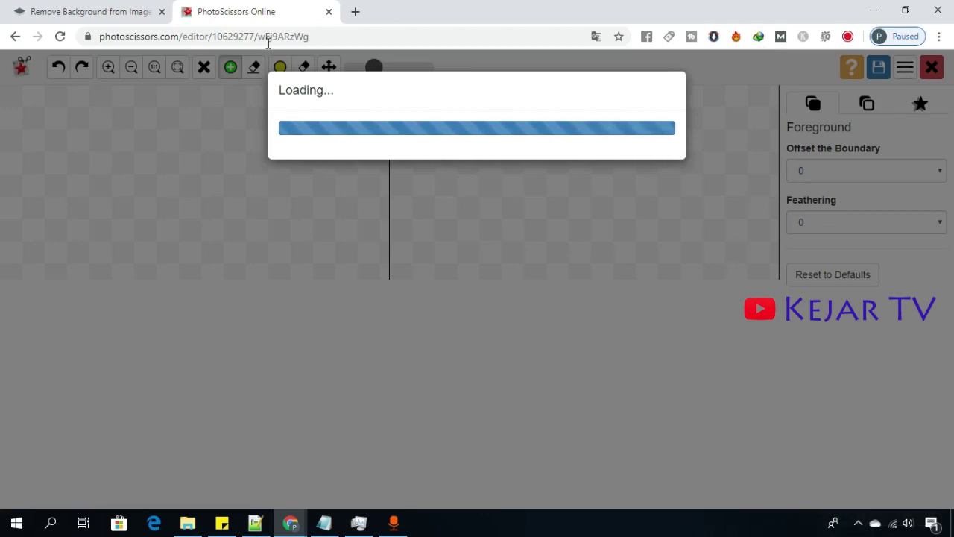
Close remove.bg's editor and return to PhotoScissors' automatic cut-out
{"action": "left_click", "coordinate": [124, 9]}
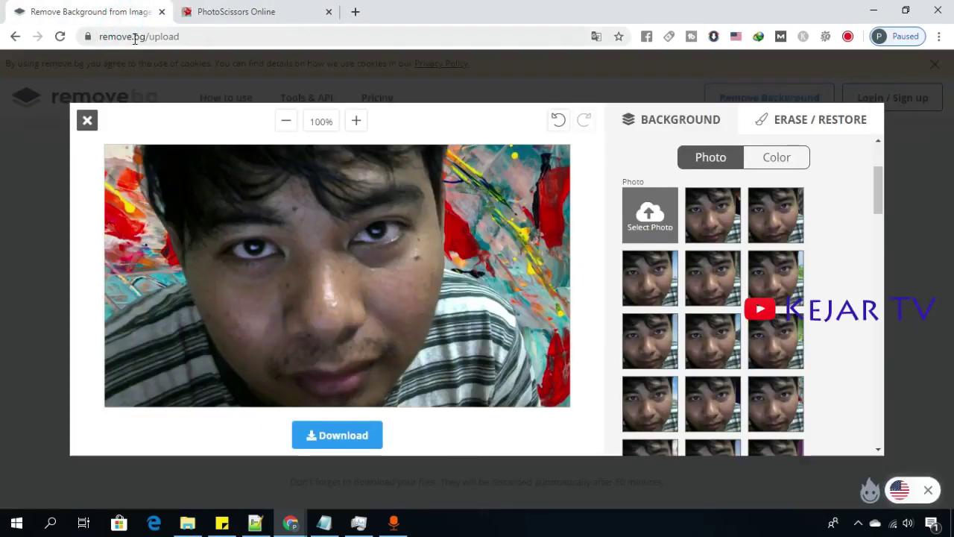
{"action": "left_click", "coordinate": [90, 120]}
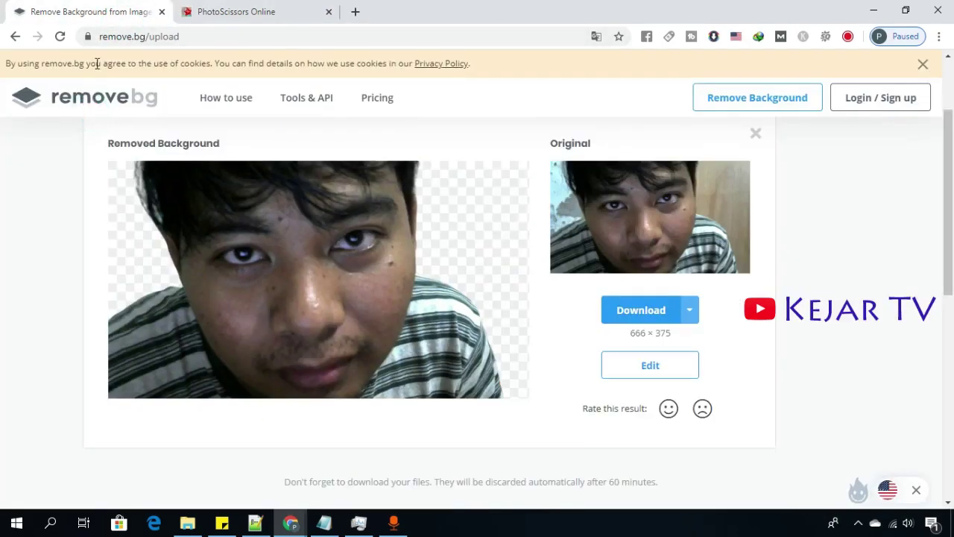
{"action": "scroll", "coordinate": [223, 223], "scroll_direction": "down", "scroll_amount": 3}
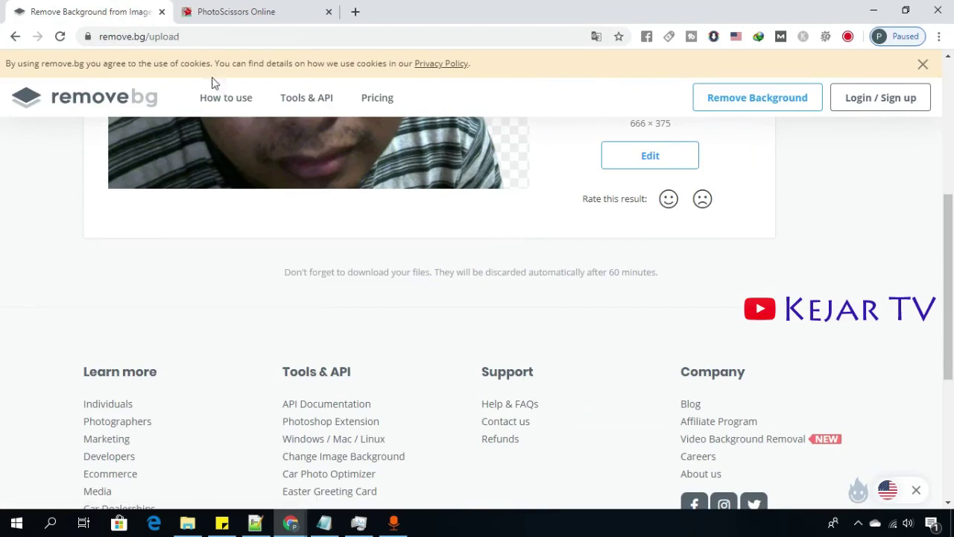
{"action": "left_click", "coordinate": [229, 11]}
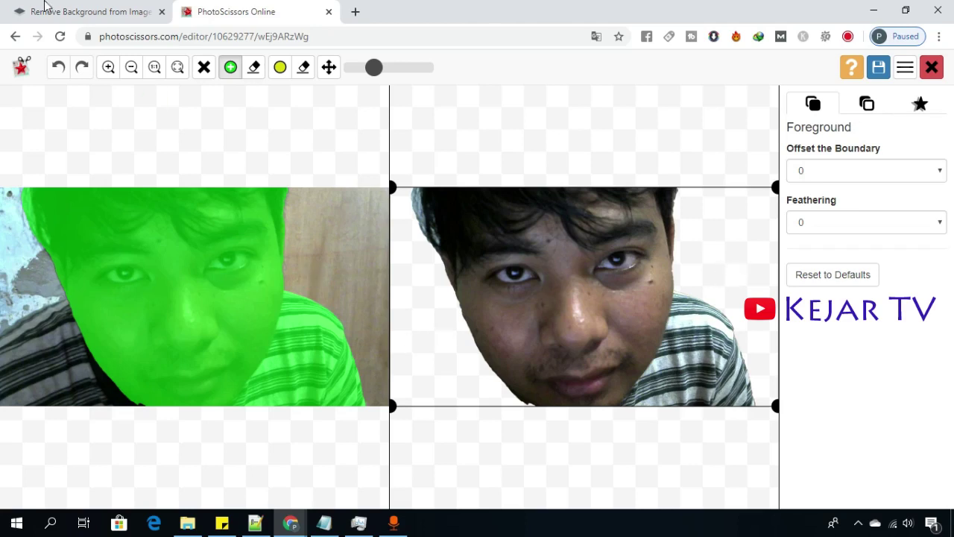
Compare remove.bg's cut-out with PhotoScissors' face-and-shirt foreground result
{"action": "left_click", "coordinate": [61, 23]}
{"action": "scroll", "coordinate": [219, 256], "scroll_direction": "up", "scroll_amount": 3}
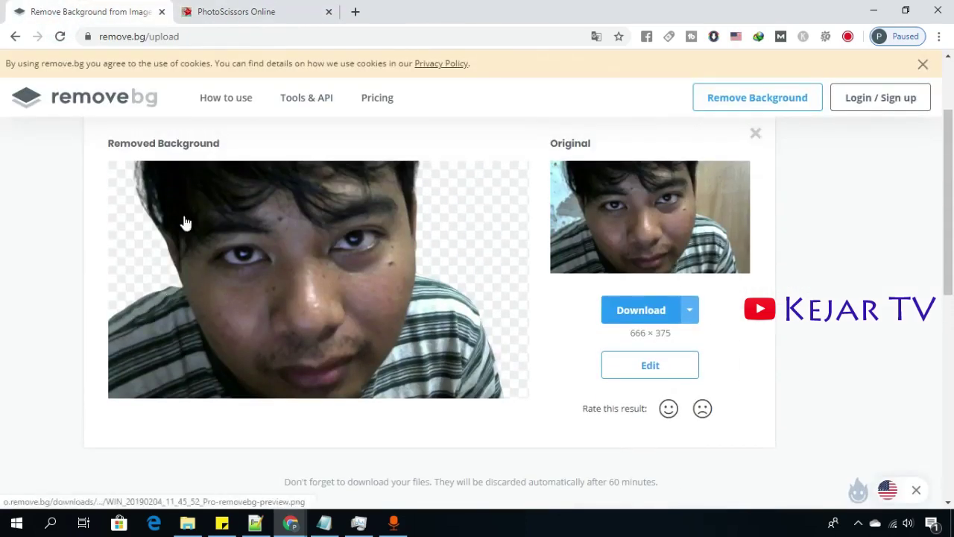
{"action": "left_click", "coordinate": [228, 10]}
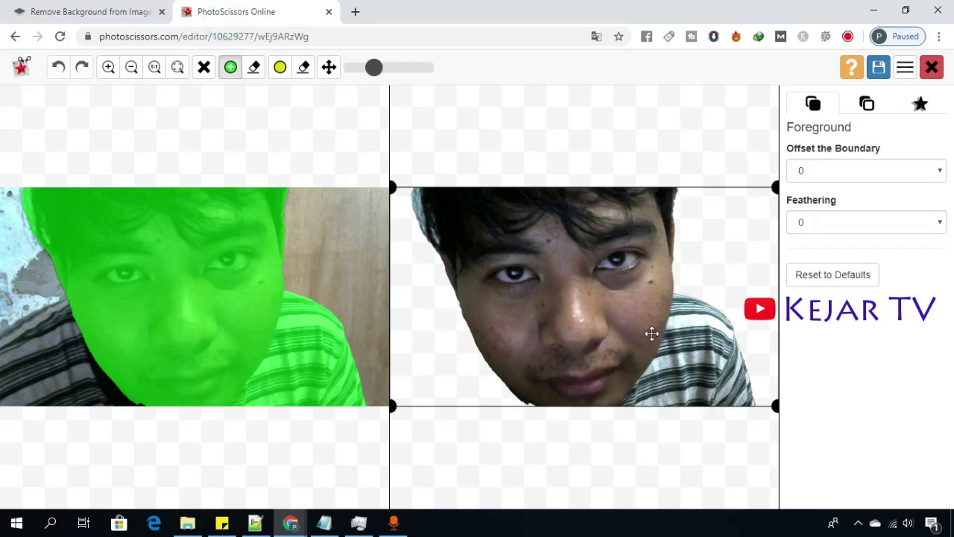
{"action": "scroll", "coordinate": [651, 333], "scroll_direction": "up", "scroll_amount": 1}
Paint the lower-left striped shirt as foreground with the green brush
{"action": "scroll", "coordinate": [652, 333], "scroll_direction": "down", "scroll_amount": 2}
{"action": "scroll", "coordinate": [651, 333], "scroll_direction": "down", "scroll_amount": 1}
{"action": "scroll", "coordinate": [652, 334], "scroll_direction": "up", "scroll_amount": 2}
{"action": "mouse_move", "coordinate": [33, 340]}
{"action": "left_mouse_down"}
{"action": "mouse_move", "coordinate": [82, 321]}
{"action": "mouse_move", "coordinate": [11, 332]}
{"action": "mouse_move", "coordinate": [121, 401]}
{"action": "mouse_move", "coordinate": [75, 343]}
{"action": "mouse_move", "coordinate": [14, 410]}
{"action": "left_mouse_up"}
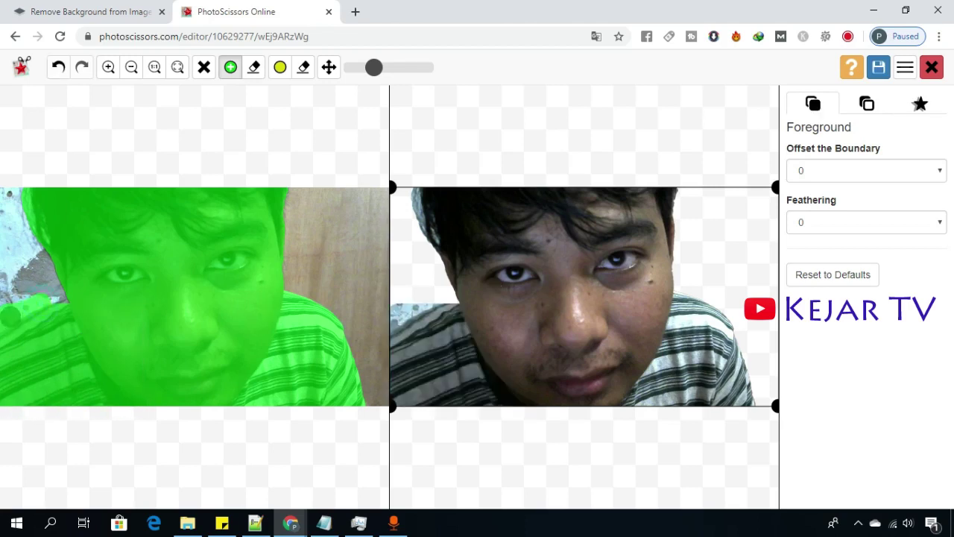
Erase stray foreground marks from the lower-left wall and shift the preview upward
{"action": "left_click", "coordinate": [253, 72]}
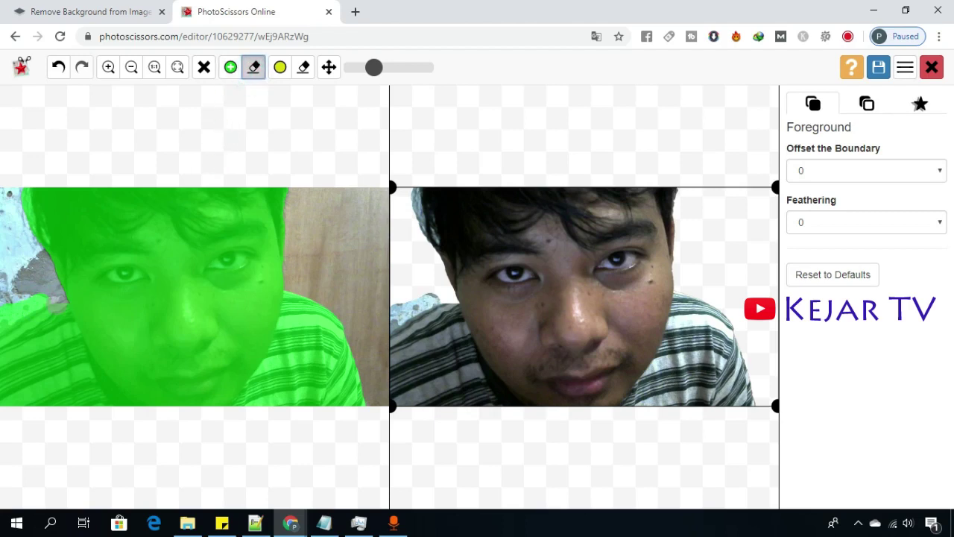
{"action": "mouse_move", "coordinate": [58, 300]}
{"action": "left_mouse_down"}
{"action": "mouse_move", "coordinate": [10, 328]}
{"action": "mouse_move", "coordinate": [15, 320]}
{"action": "left_mouse_up"}
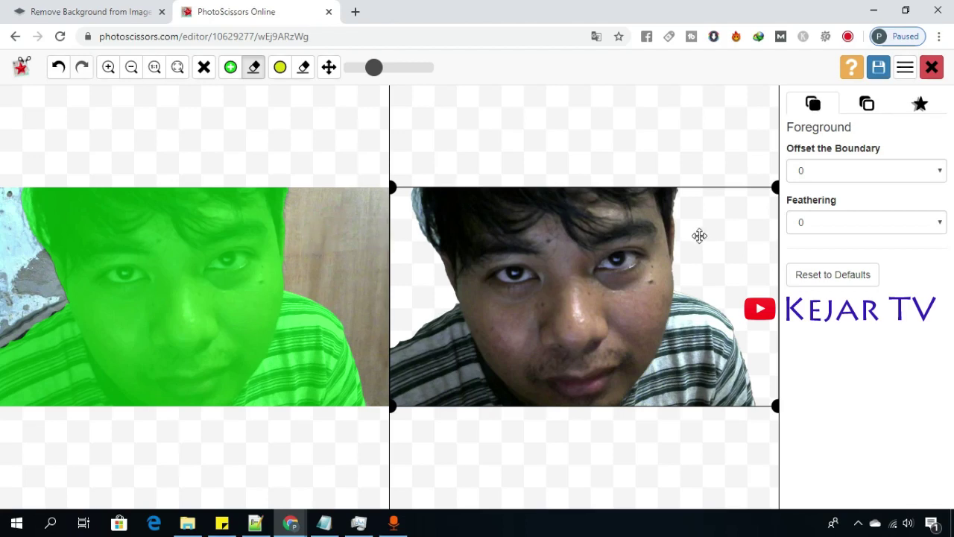
{"action": "left_click_drag", "start_coordinate": [698, 234], "coordinate": [708, 215]}
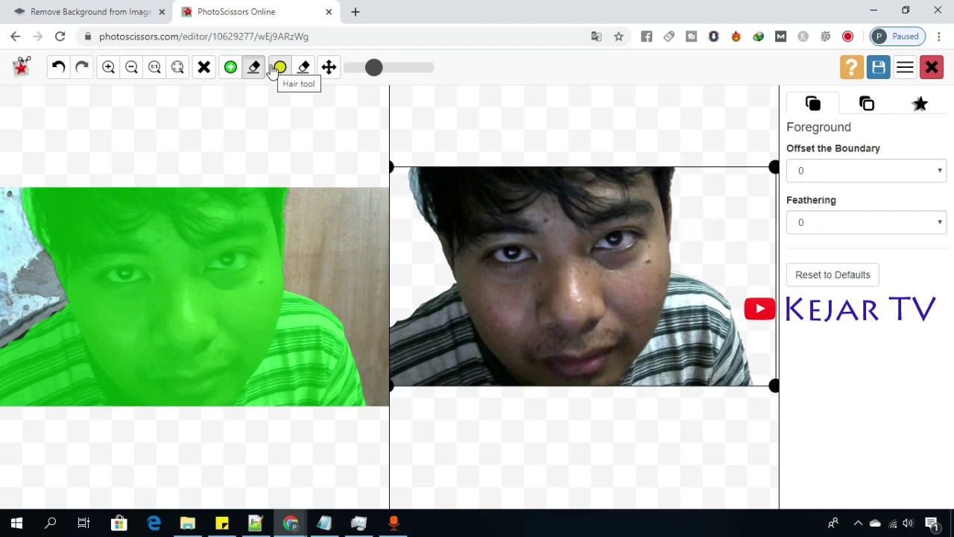
{"action": "left_click", "coordinate": [108, 12]}
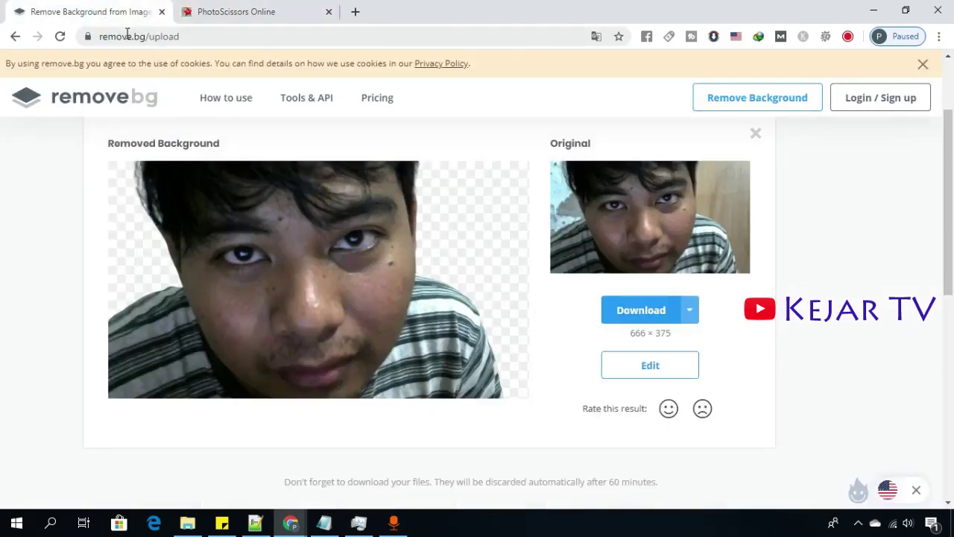
{"action": "left_click", "coordinate": [239, 11]}
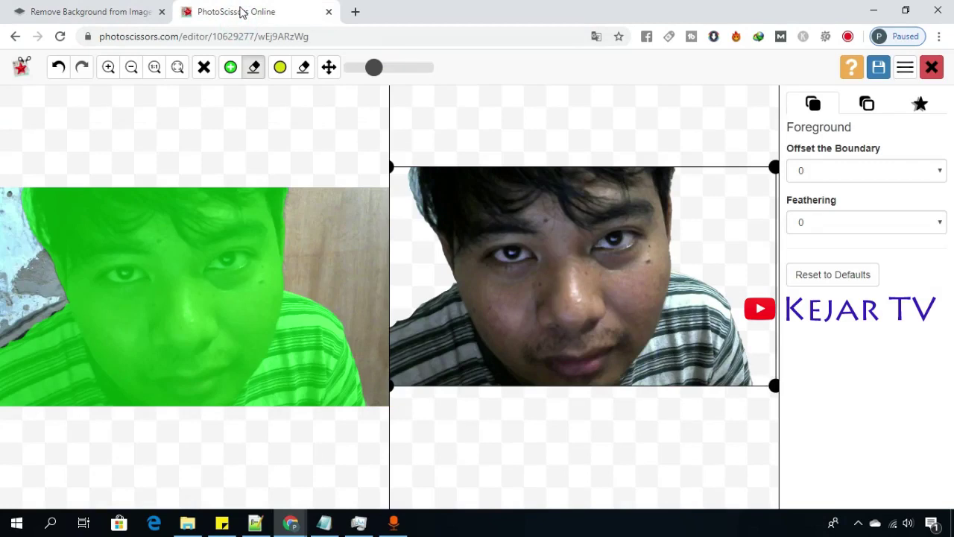